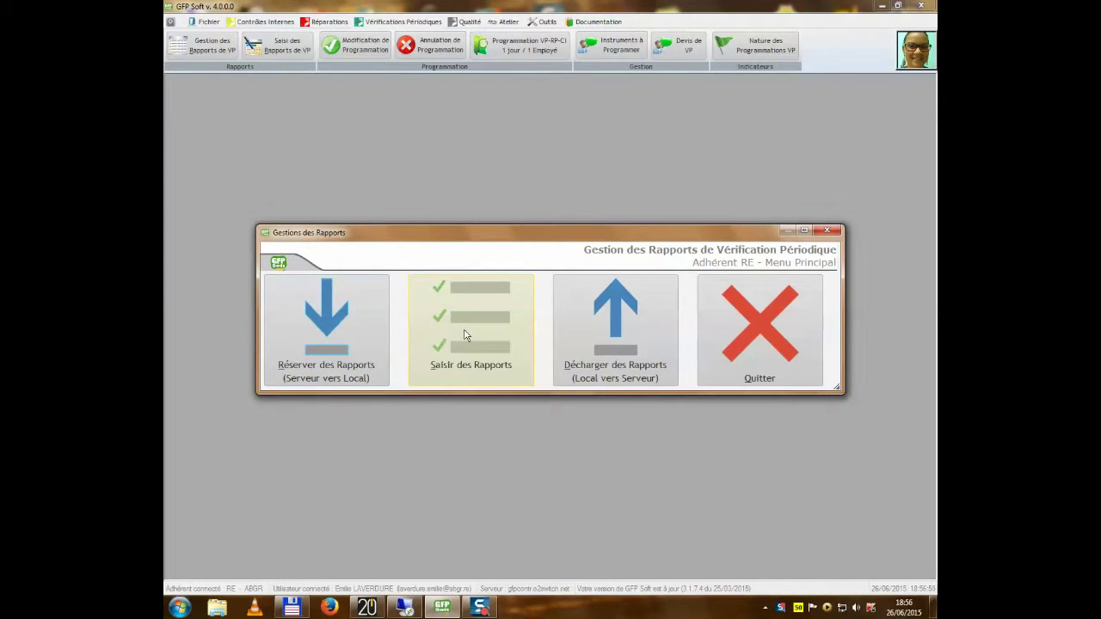
Open the Groupe Hospitalier Est Réunion verification report for entry and display the instrument's general characteristics
{"action": "left_click", "coordinate": [463, 334]}
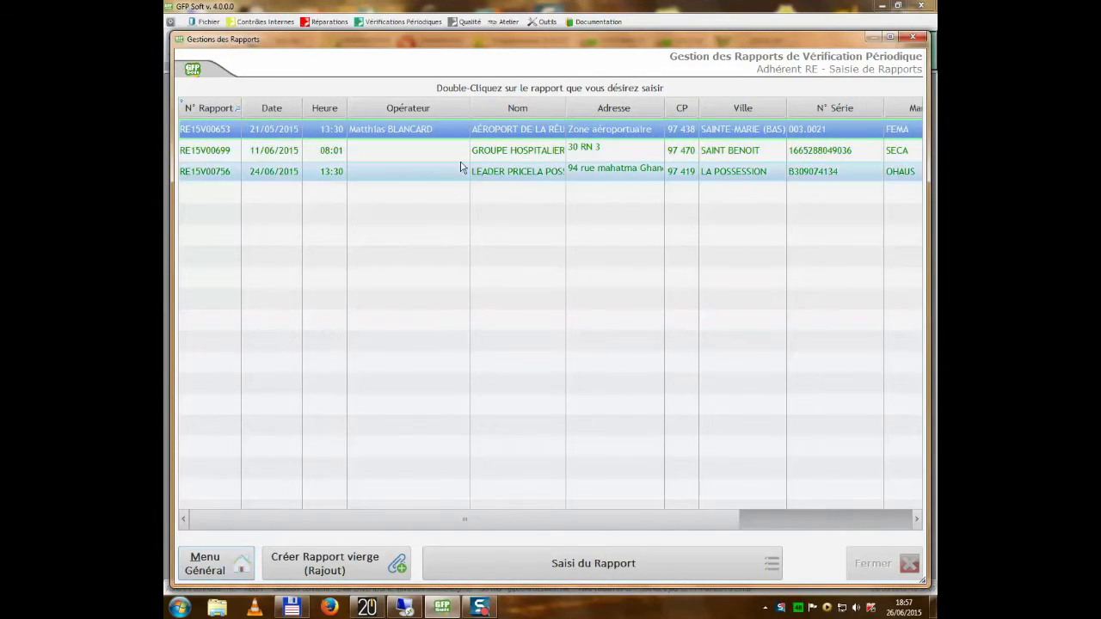
{"action": "left_click", "coordinate": [434, 155]}
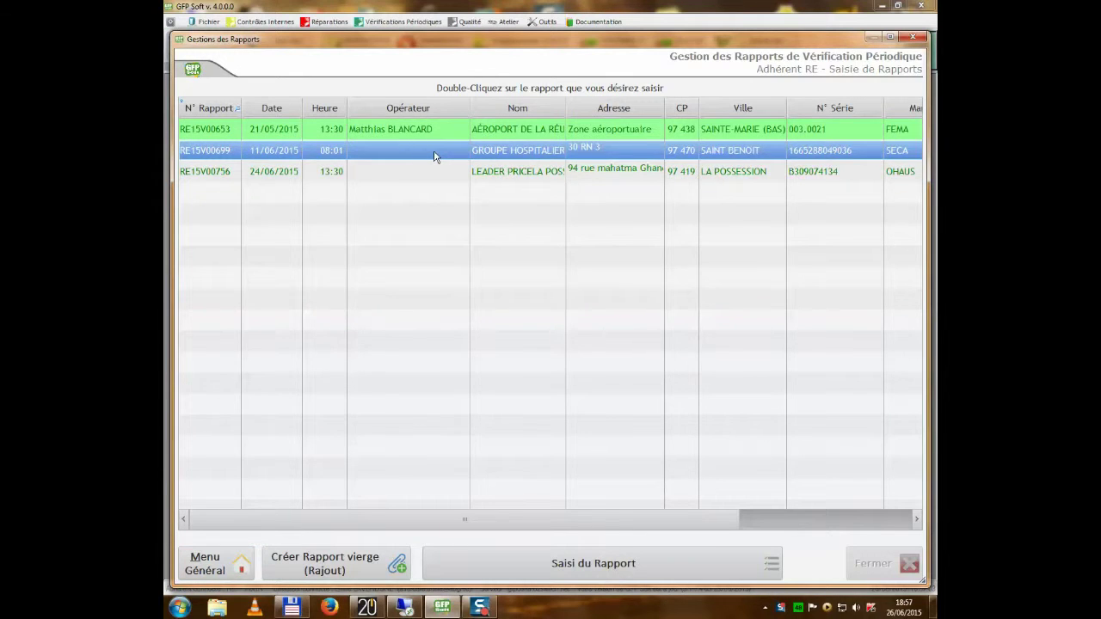
{"action": "double_click", "coordinate": [434, 156]}
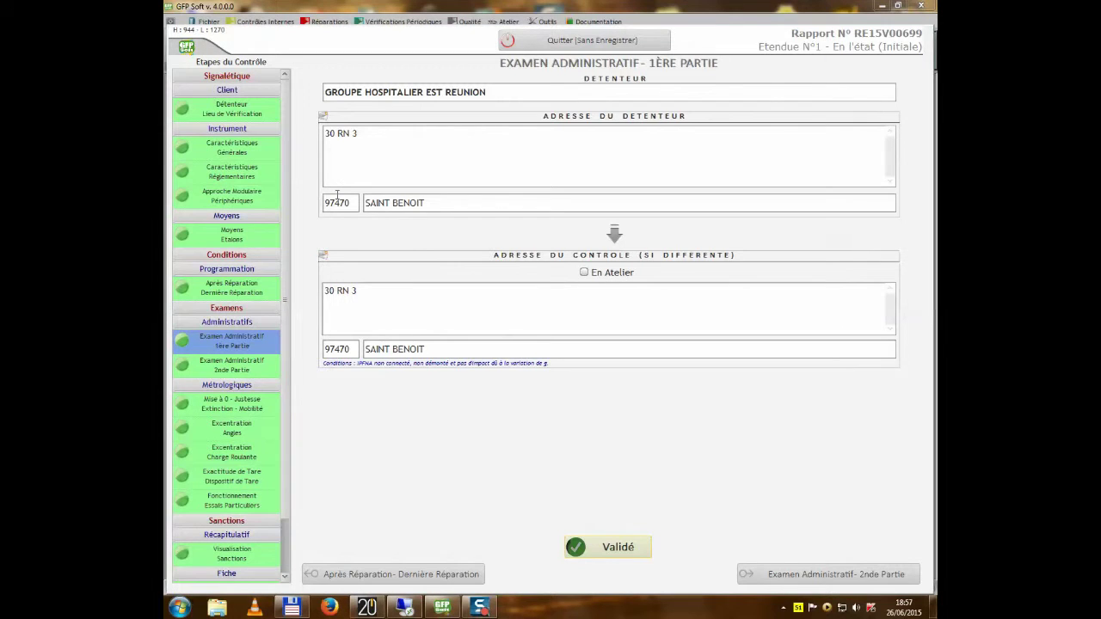
{"action": "left_click", "coordinate": [245, 152]}
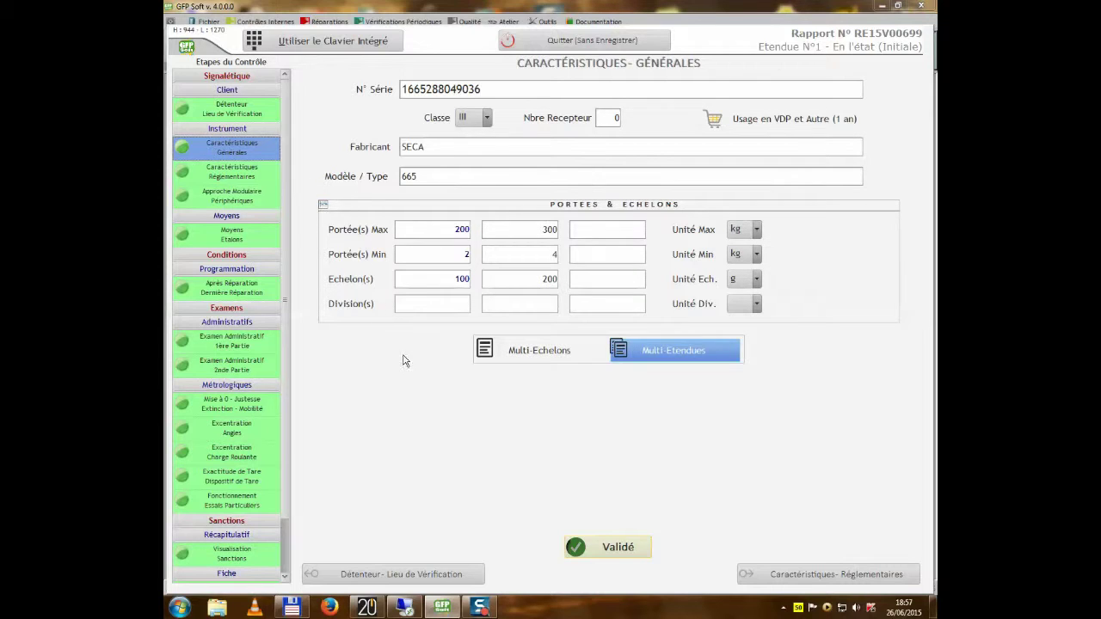
Set the minimum capacity of the instrument's second weighing range to 2 kg
{"action": "left_click", "coordinate": [453, 232]}
{"action": "left_click", "coordinate": [486, 253]}
{"action": "left_click", "coordinate": [465, 230]}
{"action": "left_click", "coordinate": [497, 254]}
{"action": "left_click", "coordinate": [518, 256]}
{"action": "type", "text": "2"}
{"action": "left_click", "coordinate": [527, 285]}
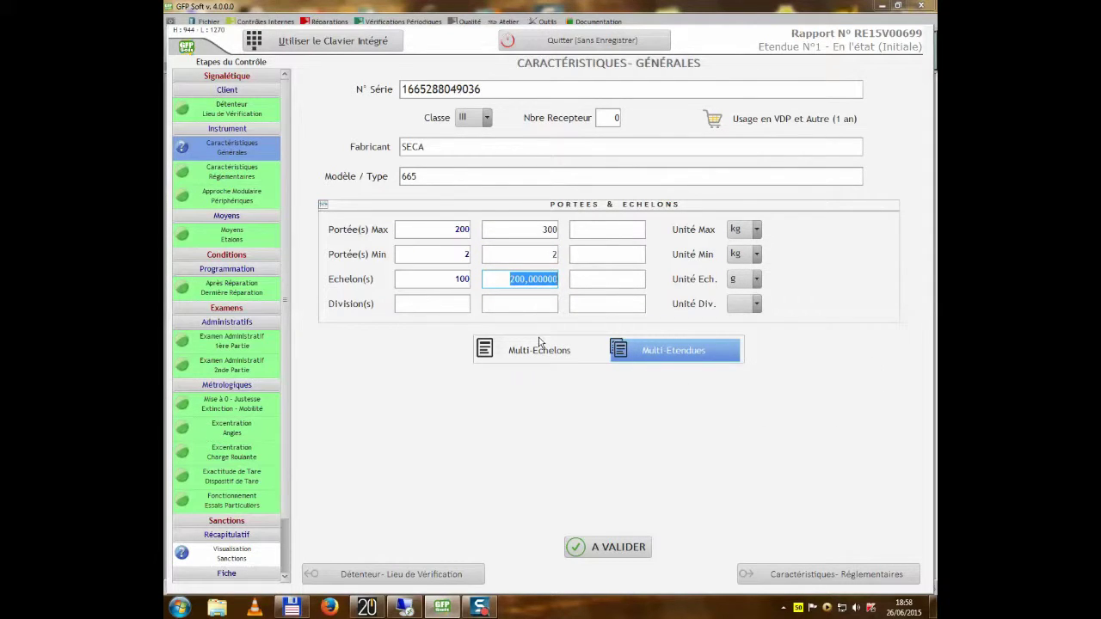
Clear the second range's minimum capacity to make the instrument Multi-Echelons
{"action": "left_click", "coordinate": [529, 258]}
{"action": "key", "text": "BackSpace"}
{"action": "key", "text": "Tab"}
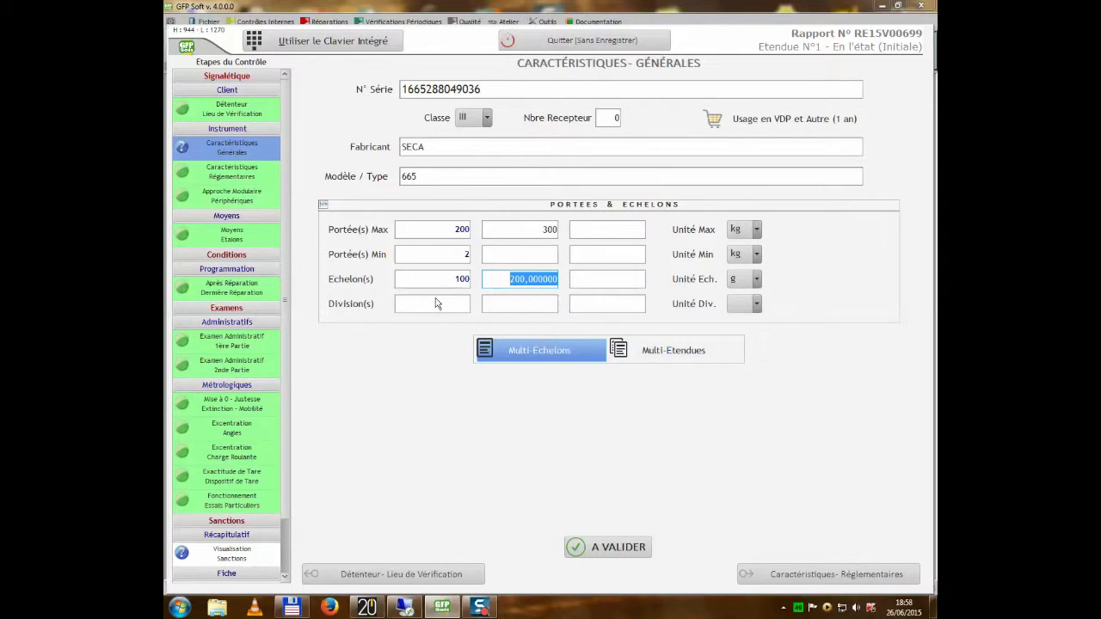
Set the second range's minimum capacity to 4 kg so the instrument is treated as Multi-Etendues
{"action": "left_click", "coordinate": [519, 254]}
{"action": "type", "text": "4"}
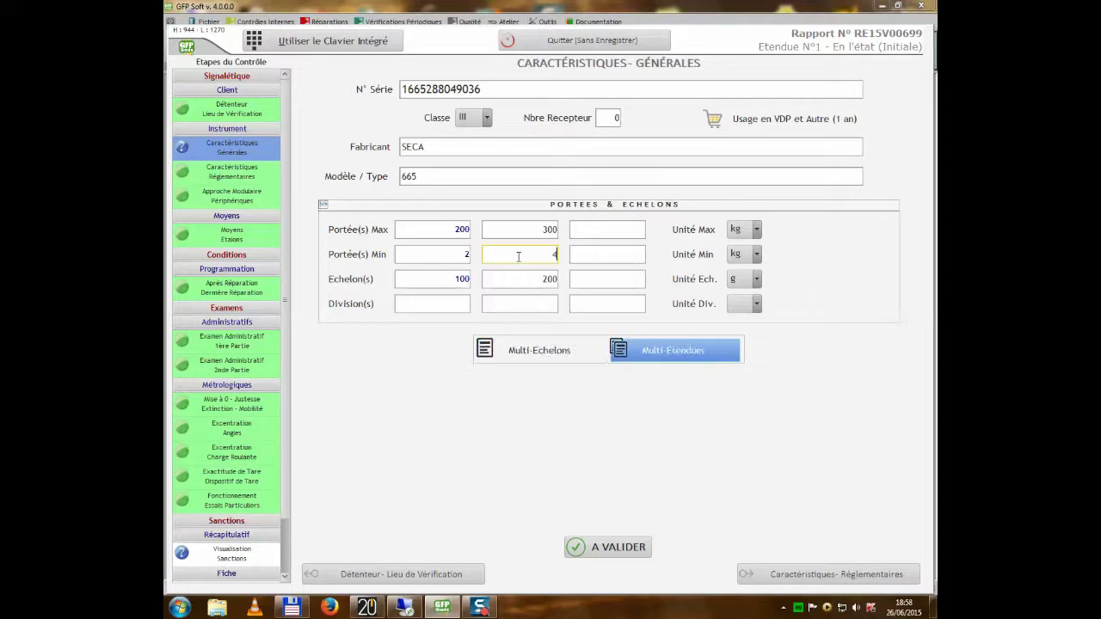
{"action": "key", "text": "Tab"}
{"action": "key", "text": "Tab"}
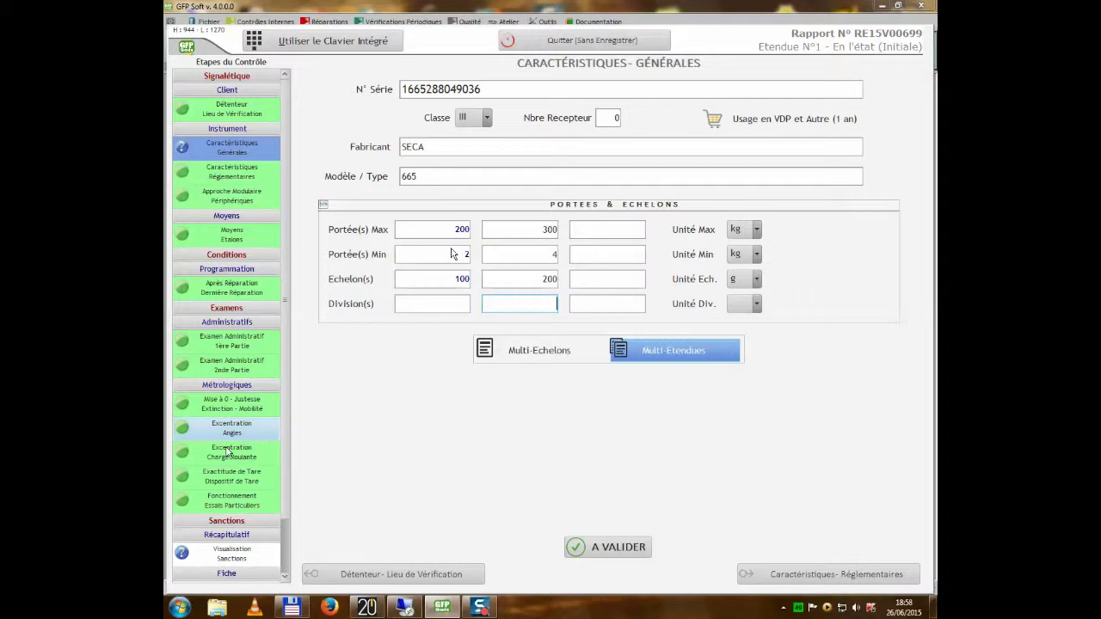
Check the sanctions overview and validate the instrument's general characteristics
{"action": "scroll", "coordinate": [275, 550], "scroll_direction": "down", "scroll_amount": 2}
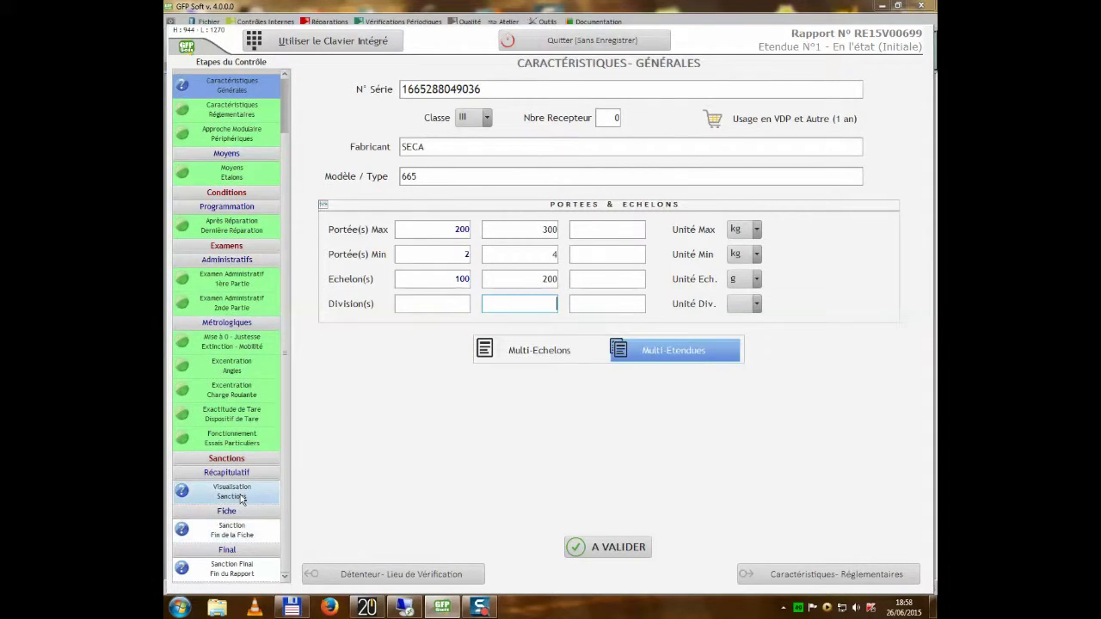
{"action": "left_click", "coordinate": [241, 499]}
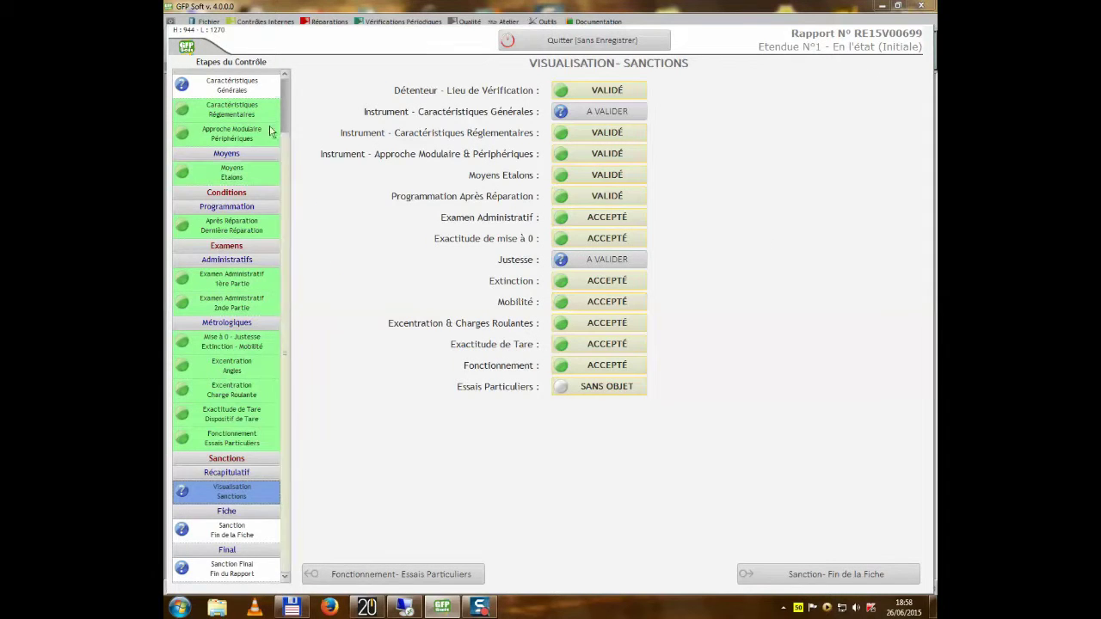
{"action": "left_click", "coordinate": [240, 86]}
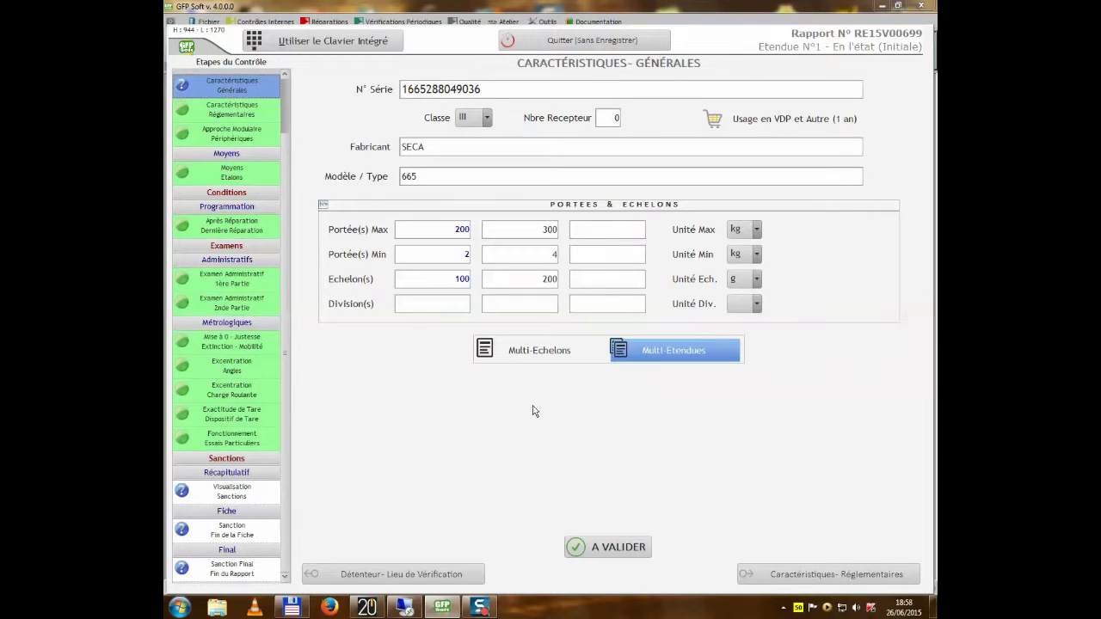
{"action": "left_click", "coordinate": [619, 548]}
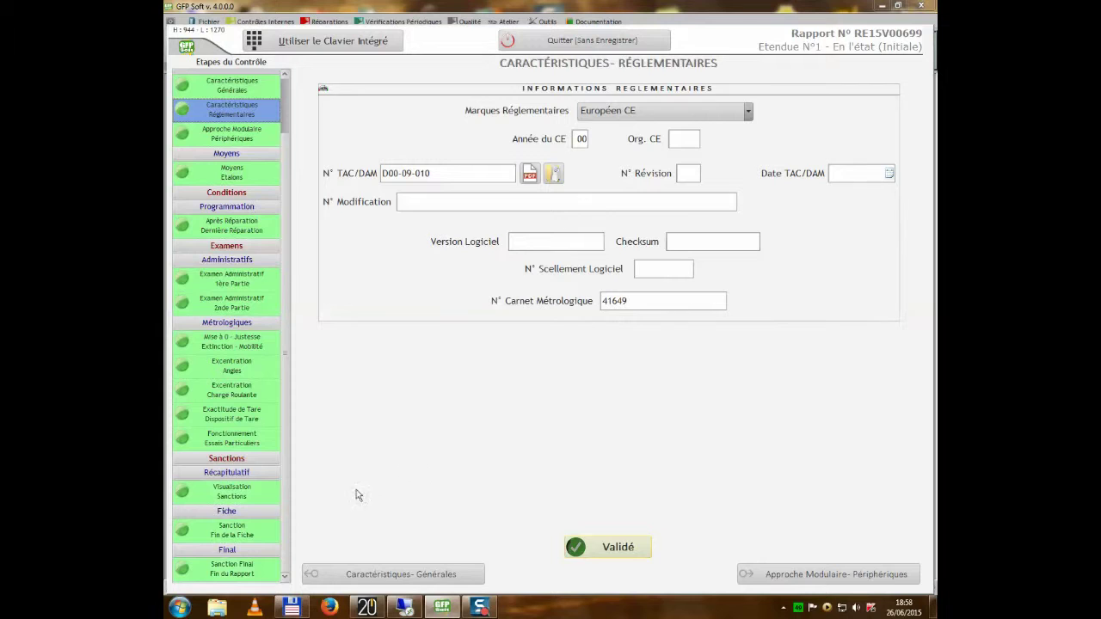
Try to accept and close the end-of-sheet sanction for range 1
{"action": "left_click", "coordinate": [286, 578]}
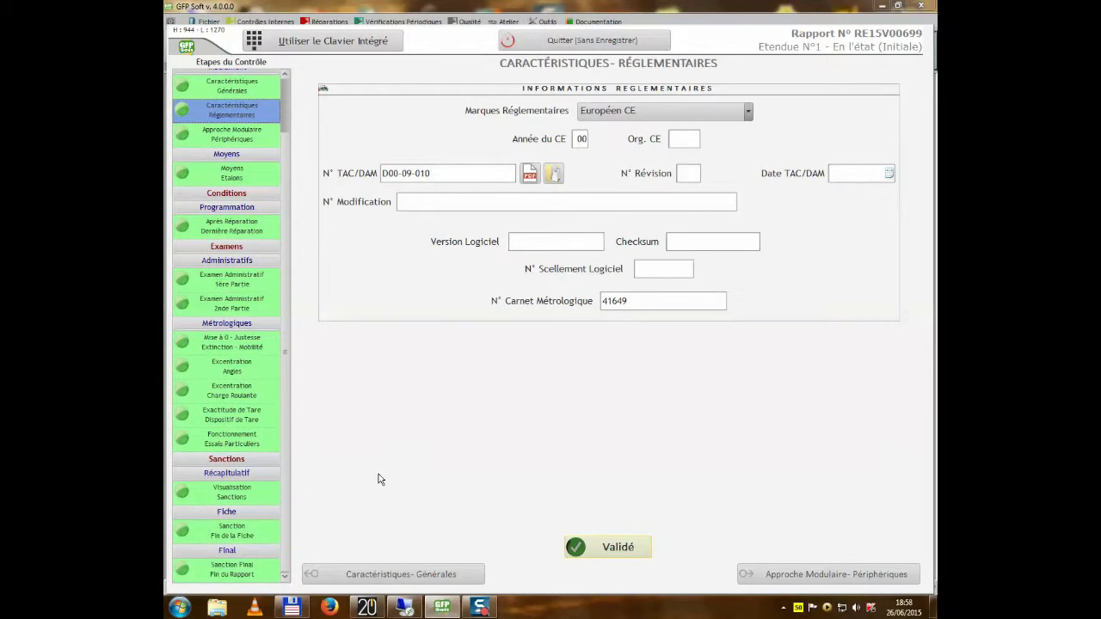
{"action": "left_click", "coordinate": [266, 529]}
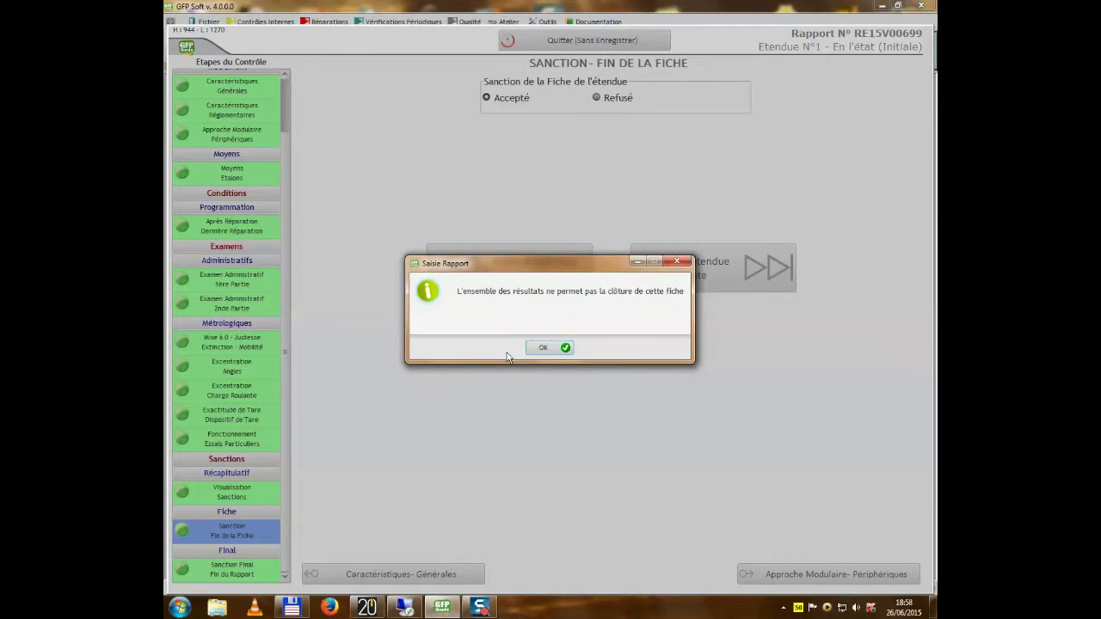
{"action": "left_click", "coordinate": [543, 348]}
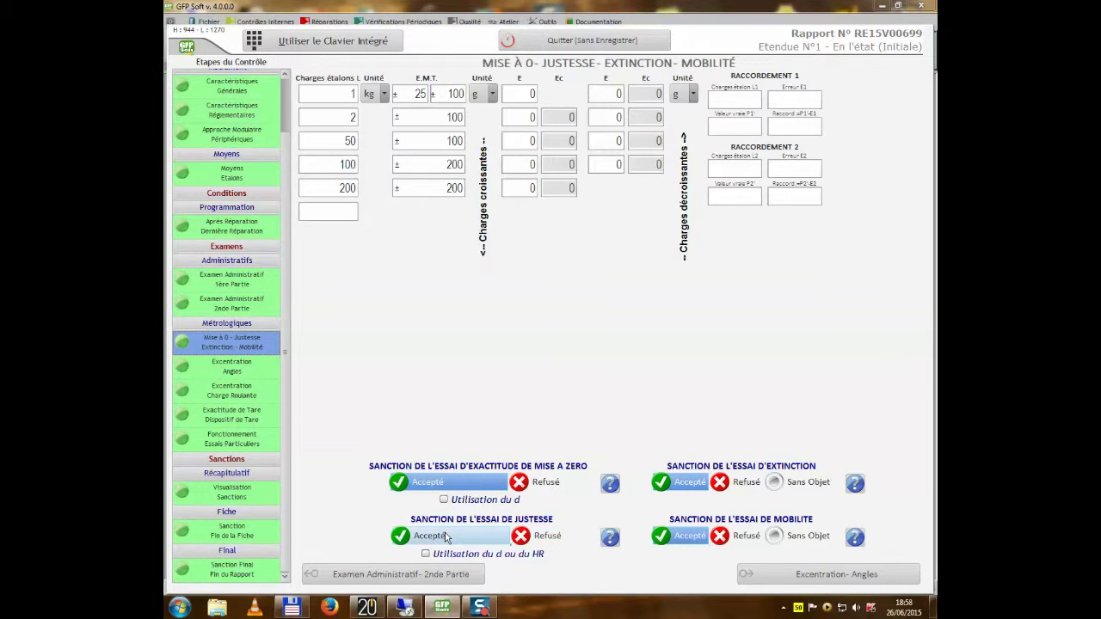
Accept the Justesse test and the range 1 sheet, and continue to the sheet for range 2
{"action": "left_click", "coordinate": [254, 503]}
{"action": "left_click", "coordinate": [254, 533]}
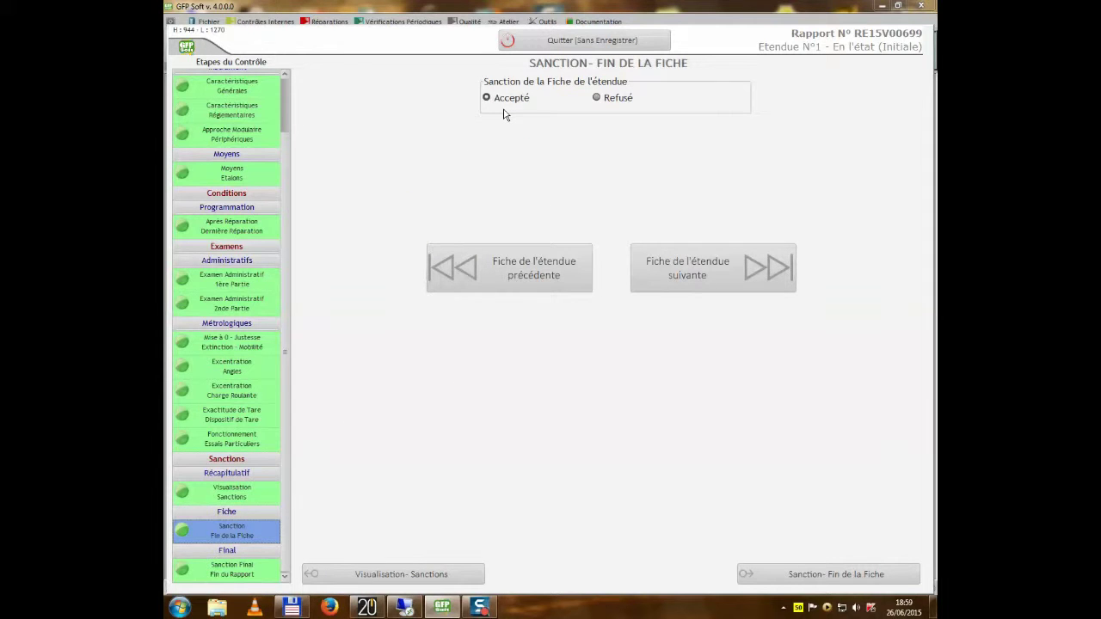
{"action": "left_click", "coordinate": [241, 346]}
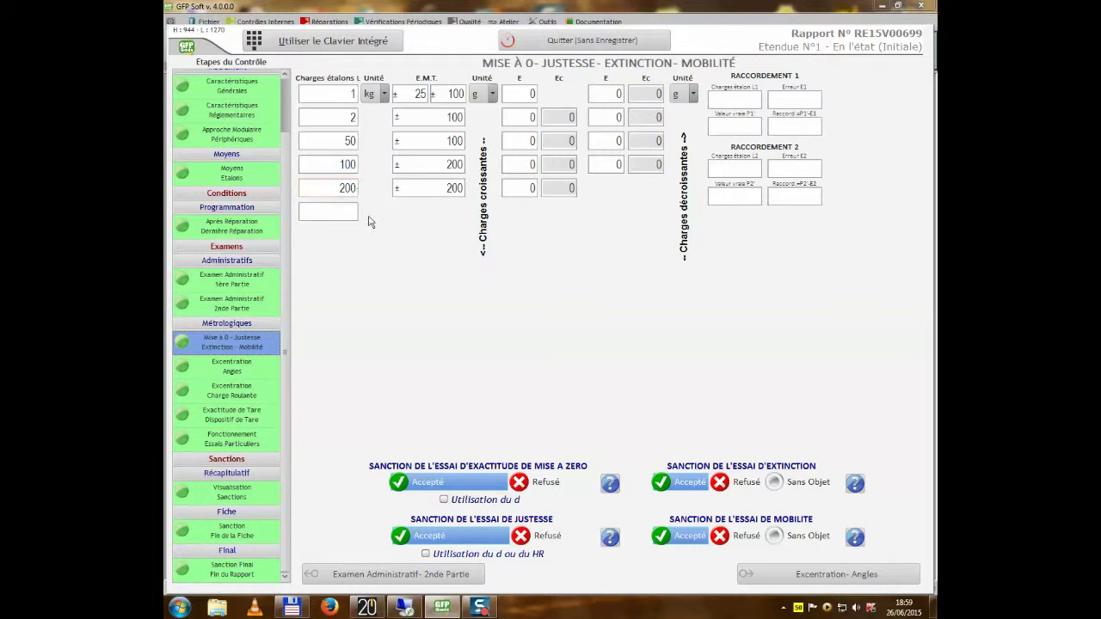
{"action": "left_click", "coordinate": [232, 529]}
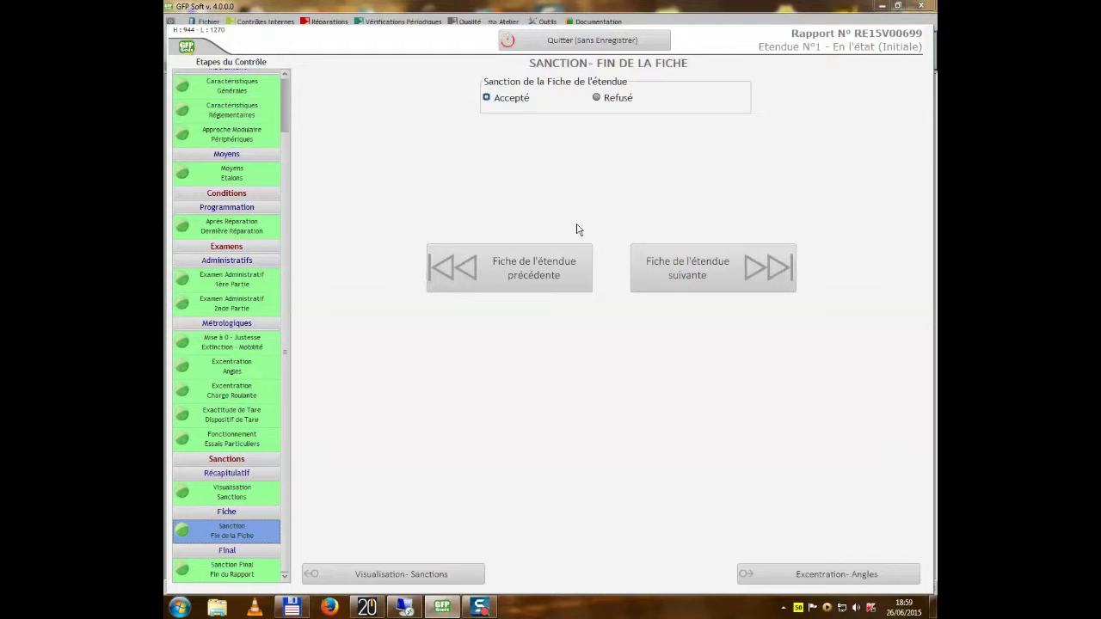
{"action": "left_click", "coordinate": [758, 269]}
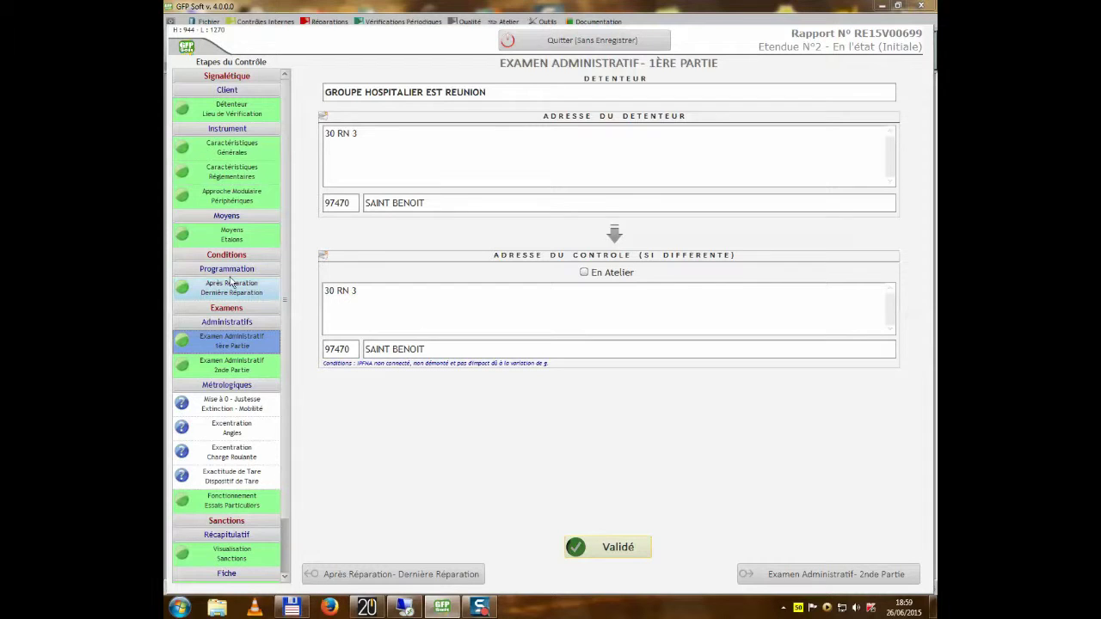
Enter standard loads of 2, 4, 100, 200 and 300 kg in range 2's Mise à 0 and Justesse test
{"action": "scroll", "coordinate": [250, 343], "scroll_direction": "down", "scroll_amount": 2}
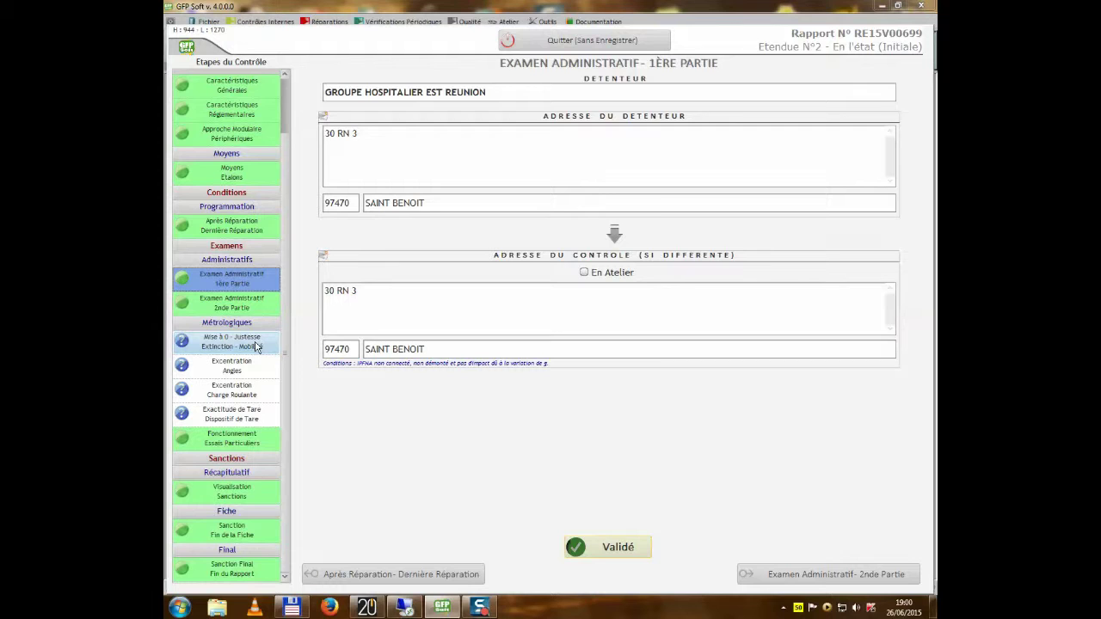
{"action": "left_click", "coordinate": [250, 346]}
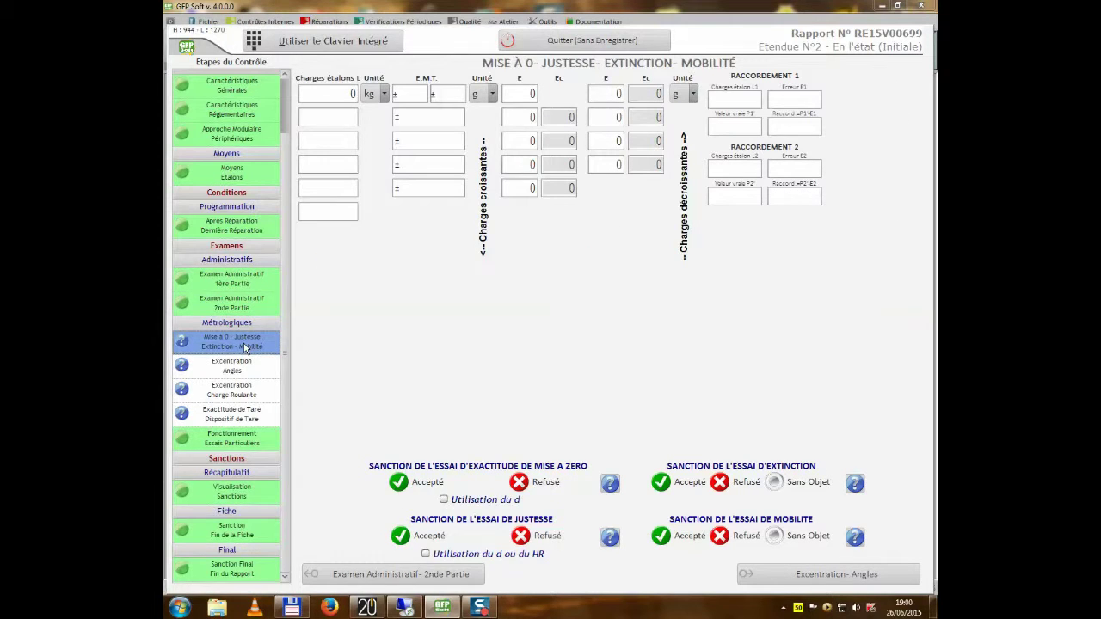
{"action": "left_click", "coordinate": [337, 97]}
{"action": "type", "text": "2"}
{"action": "type", "text": "4"}
{"action": "key", "text": "Return"}
{"action": "type", "text": "100"}
{"action": "key", "text": "Return"}
{"action": "type", "text": "200"}
{"action": "key", "text": "Return"}
{"action": "type", "text": "300"}
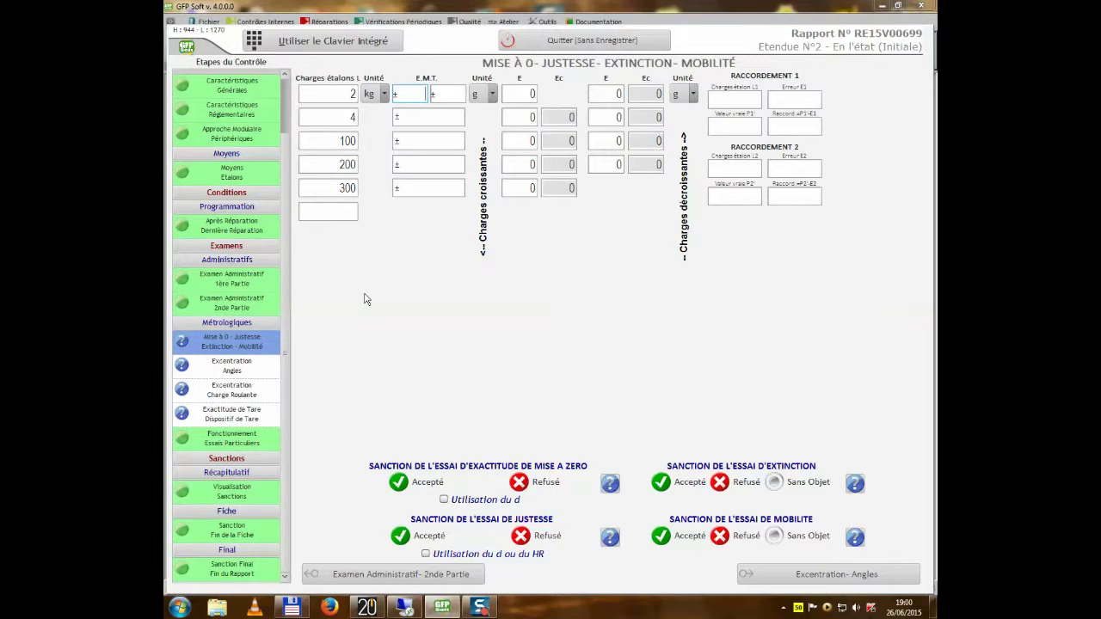
Set the E.M.T. values to 50 and 200 g for the first load and 200, 200, 400 and 400 g for the others
{"action": "type", "text": "50"}
{"action": "key", "text": "Return"}
{"action": "type", "text": "200200"}
{"action": "key", "text": "Return"}
{"action": "type", "text": "200"}
{"action": "key", "text": "Return"}
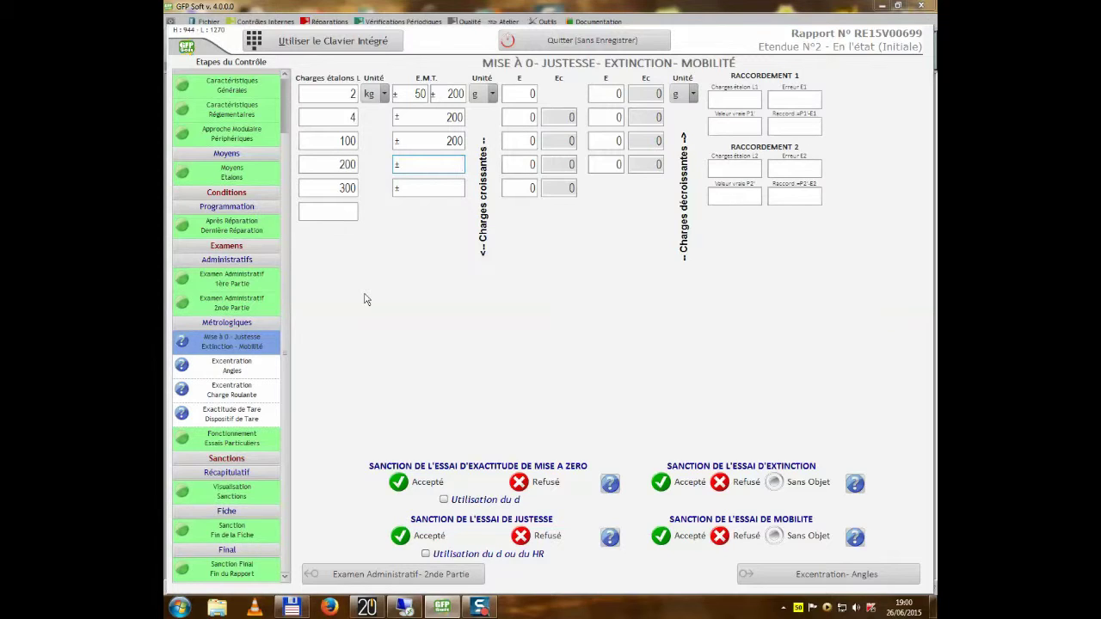
{"action": "type", "text": "400"}
{"action": "key", "text": "Return"}
{"action": "type", "text": "400"}
{"action": "key", "text": "Return"}
Mark the zero-setting accuracy, Justesse, Extinction and Mobilité tests as Accepté
{"action": "left_click", "coordinate": [404, 483]}
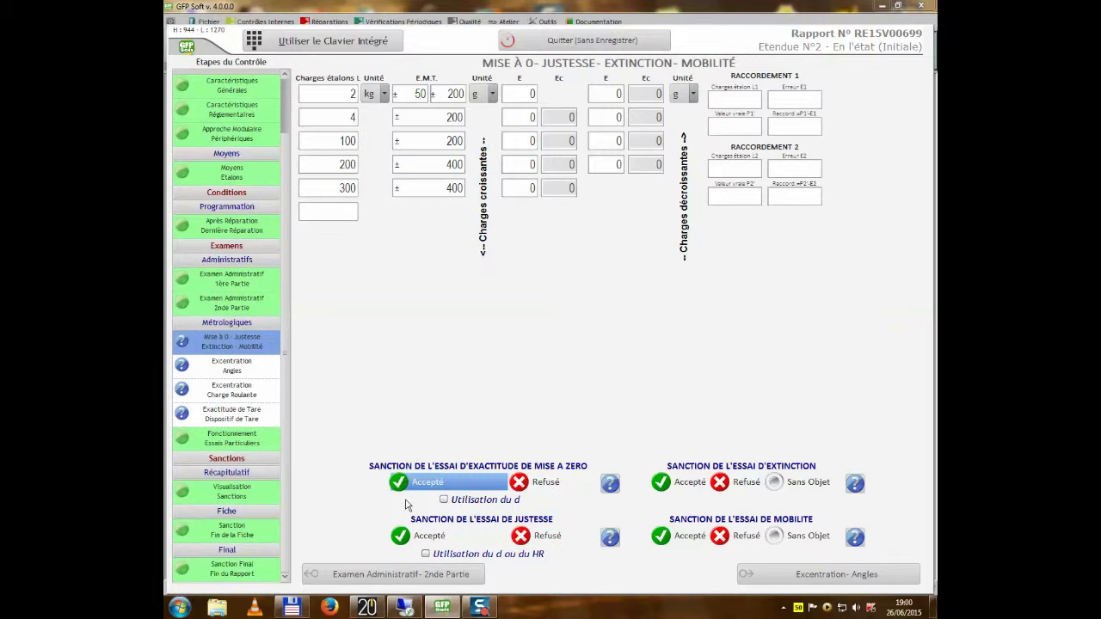
{"action": "left_click", "coordinate": [427, 536]}
{"action": "left_click", "coordinate": [659, 484]}
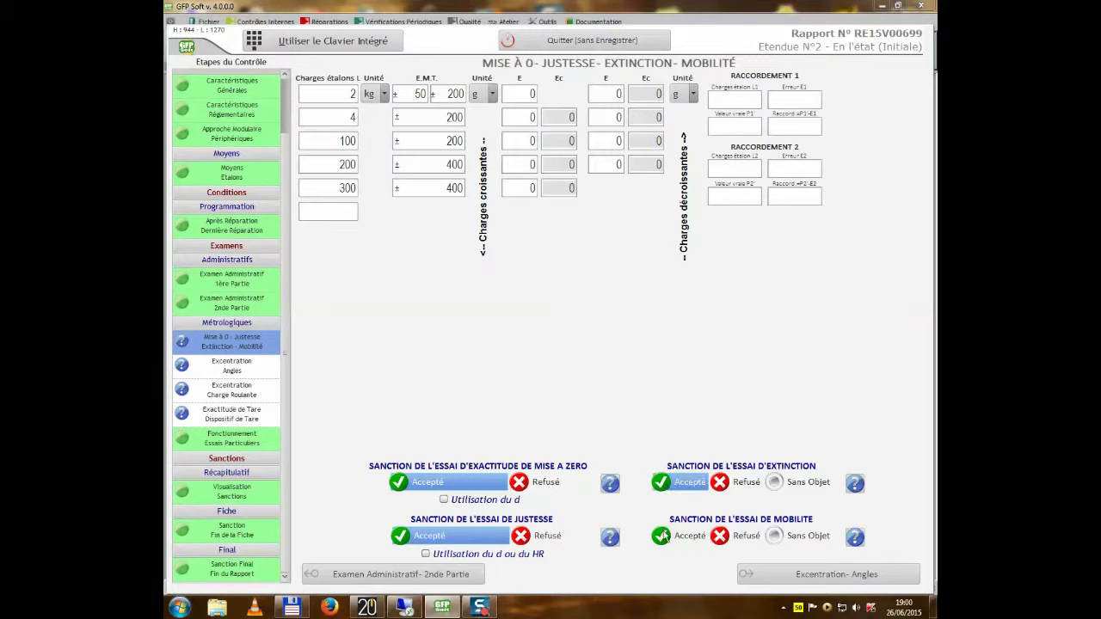
{"action": "left_click", "coordinate": [662, 537]}
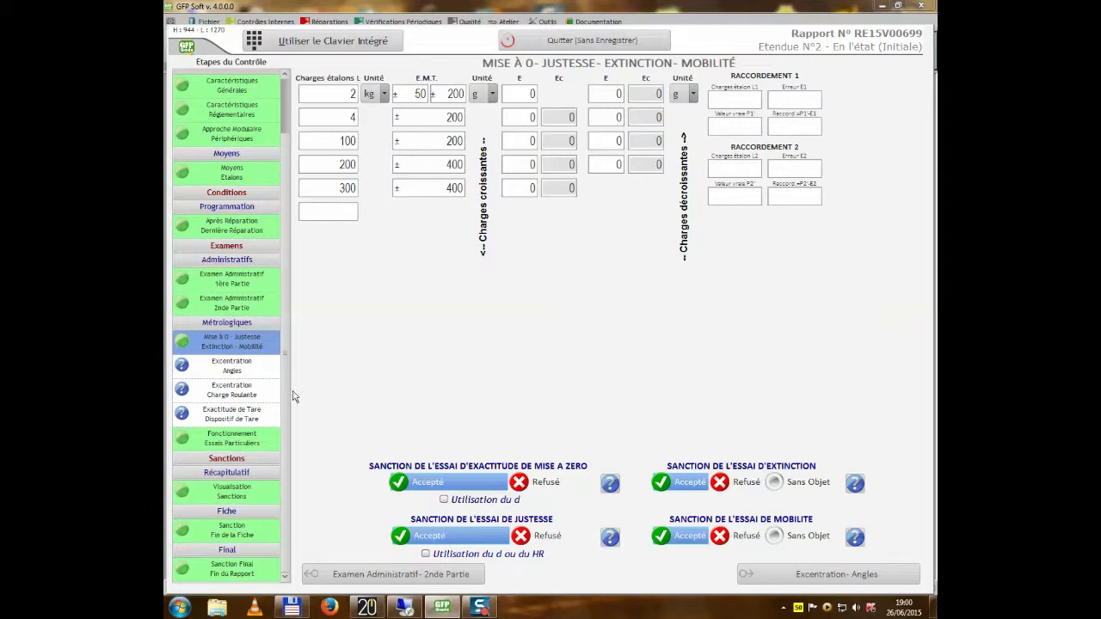
Enter a 100 kg standard load and 200 g E.M.T. for the Excentration angles test, and mark the eccentricity sanction Accepté
{"action": "left_click", "coordinate": [745, 576]}
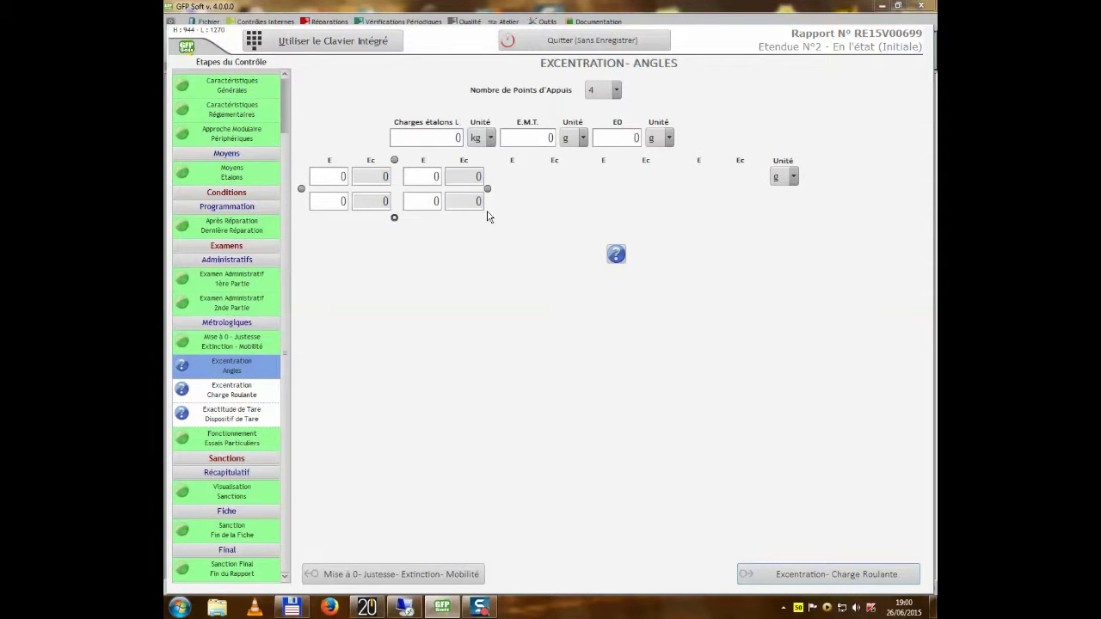
{"action": "left_click", "coordinate": [421, 133]}
{"action": "type", "text": "100"}
{"action": "key", "text": "Tab"}
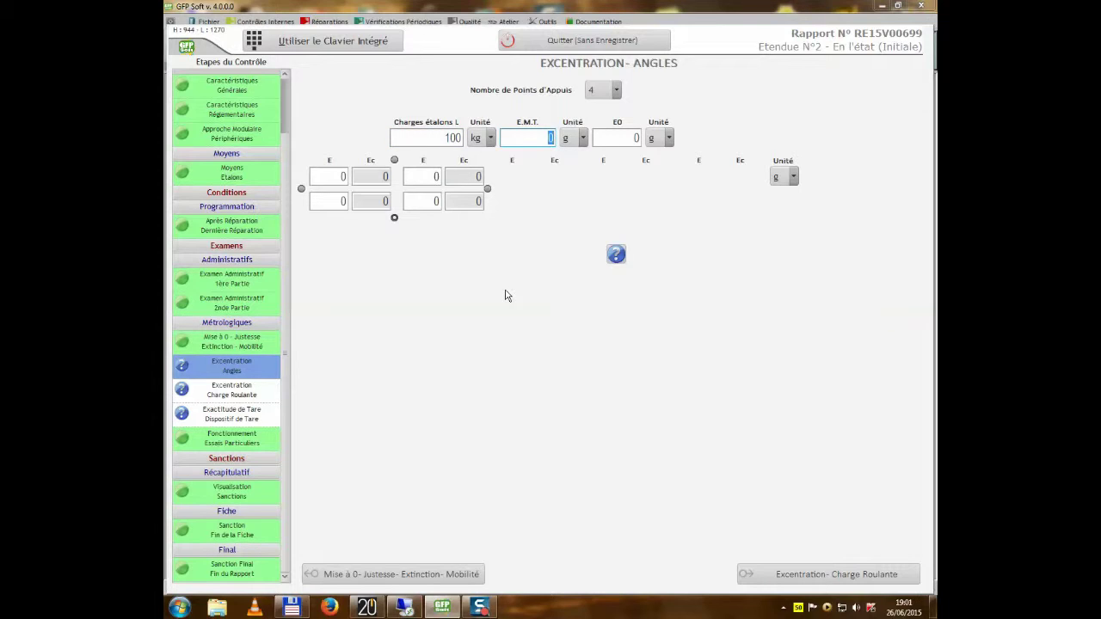
{"action": "type", "text": "200"}
{"action": "key", "text": "Tab"}
{"action": "left_click", "coordinate": [792, 583]}
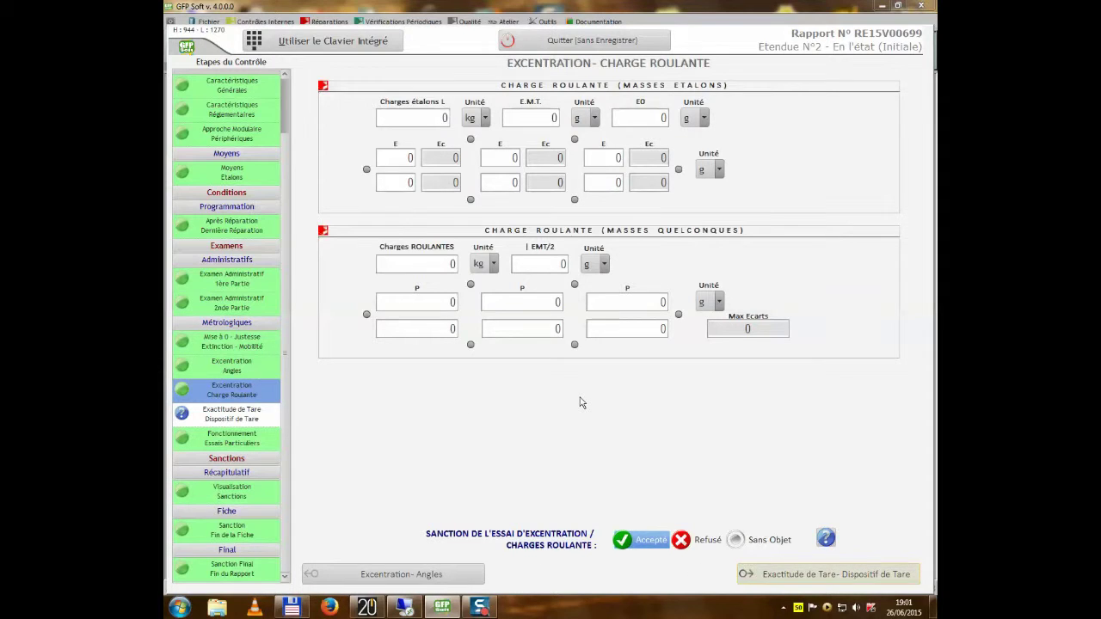
Fill in the tare accuracy test with a 100 kg tare, 2 kg standard load and 50 g E.M.T., and mark it Accepté
{"action": "left_click", "coordinate": [509, 116]}
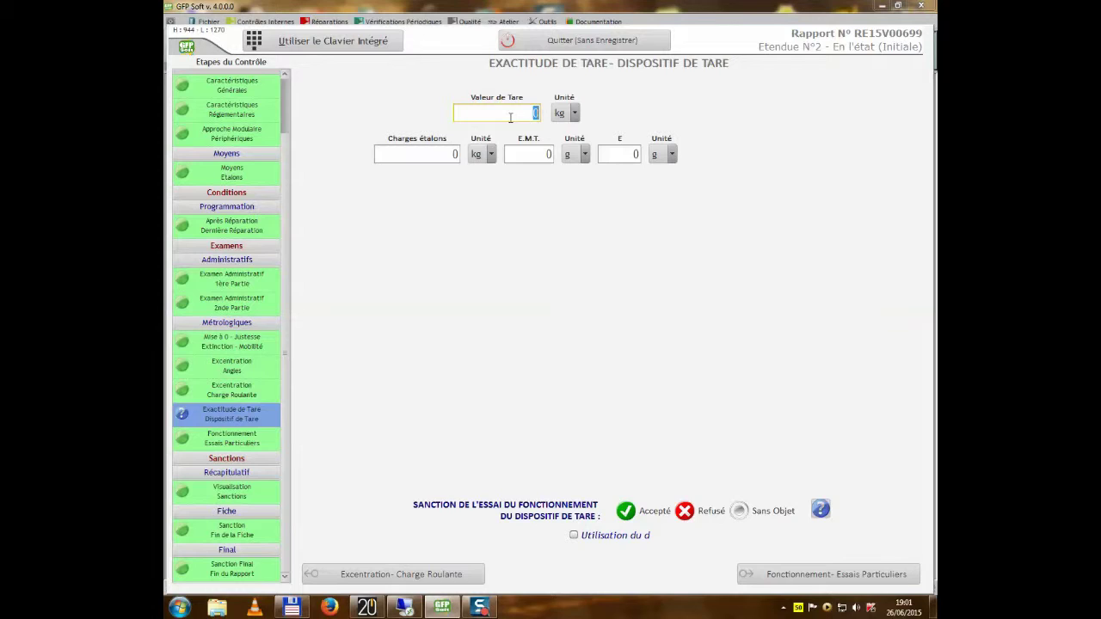
{"action": "type", "text": "100"}
{"action": "key", "text": "Tab"}
{"action": "type", "text": "2"}
{"action": "key", "text": "Tab"}
{"action": "type", "text": "50"}
{"action": "key", "text": "Tab"}
{"action": "key", "text": "Tab"}
{"action": "left_click", "coordinate": [651, 511]}
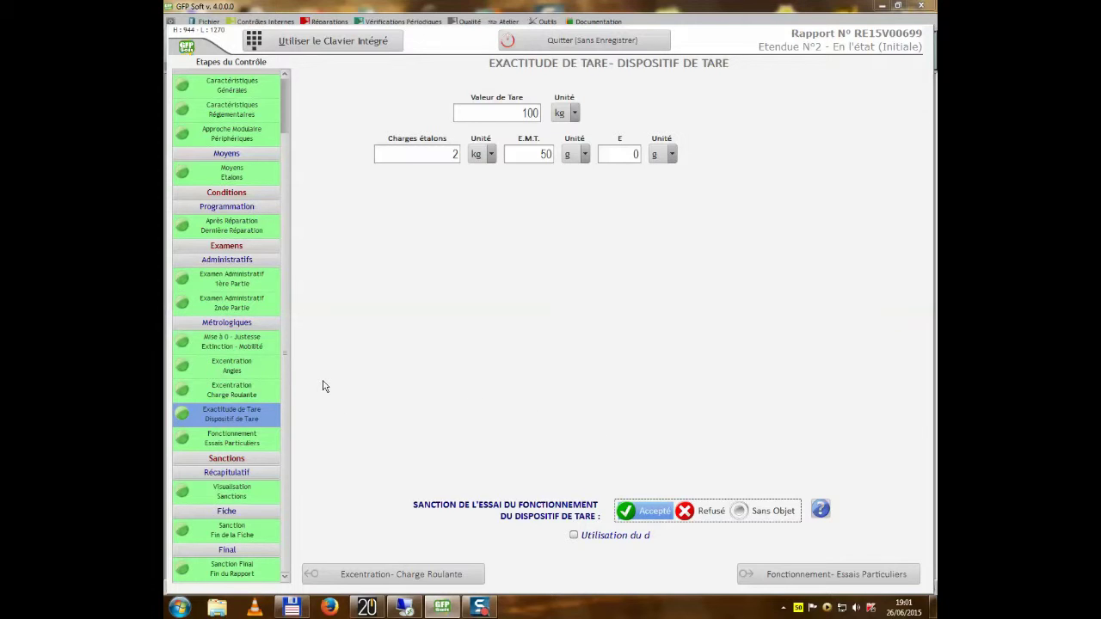
Review the sanctions overview, accept the range 2 sheet and proceed to the report's final sanction
{"action": "left_click", "coordinate": [778, 578]}
{"action": "left_click", "coordinate": [781, 582]}
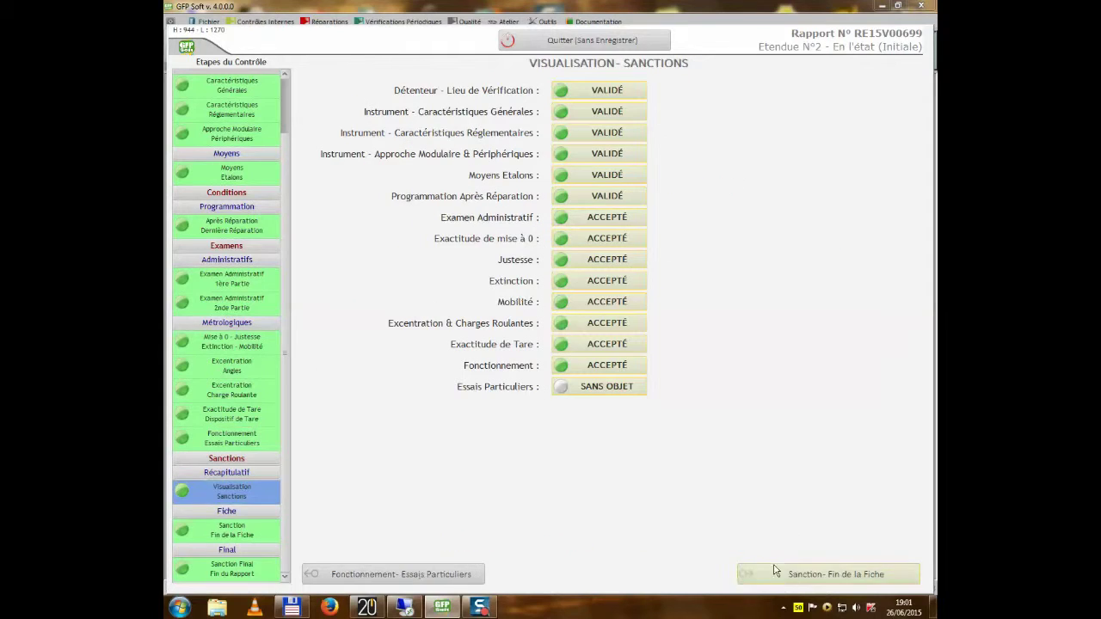
{"action": "left_click", "coordinate": [785, 572]}
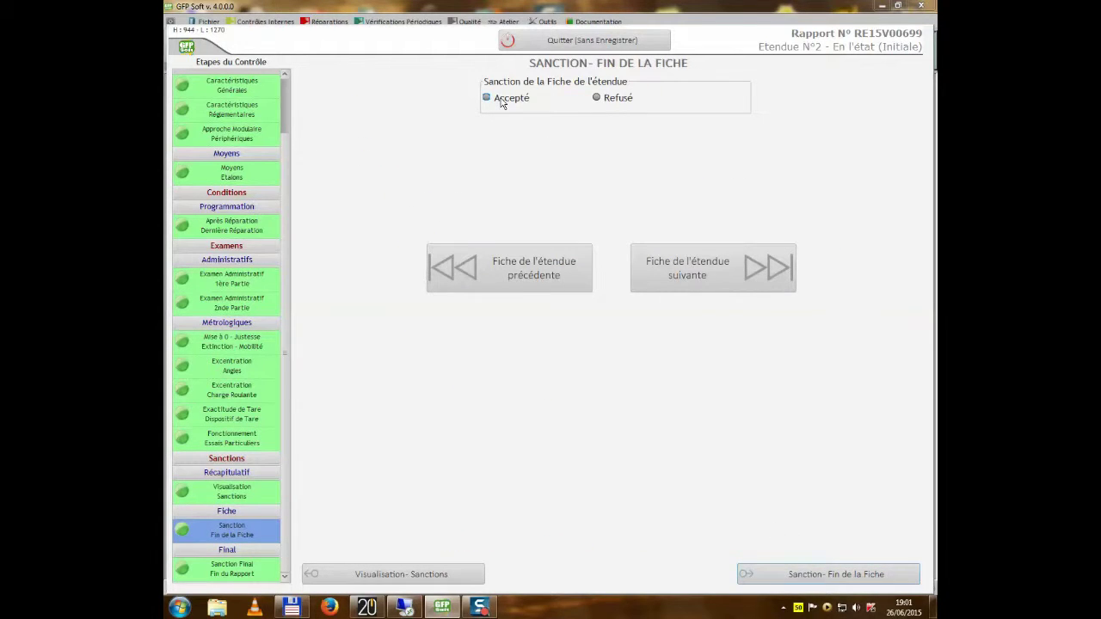
{"action": "left_click", "coordinate": [501, 100]}
{"action": "left_click", "coordinate": [733, 287]}
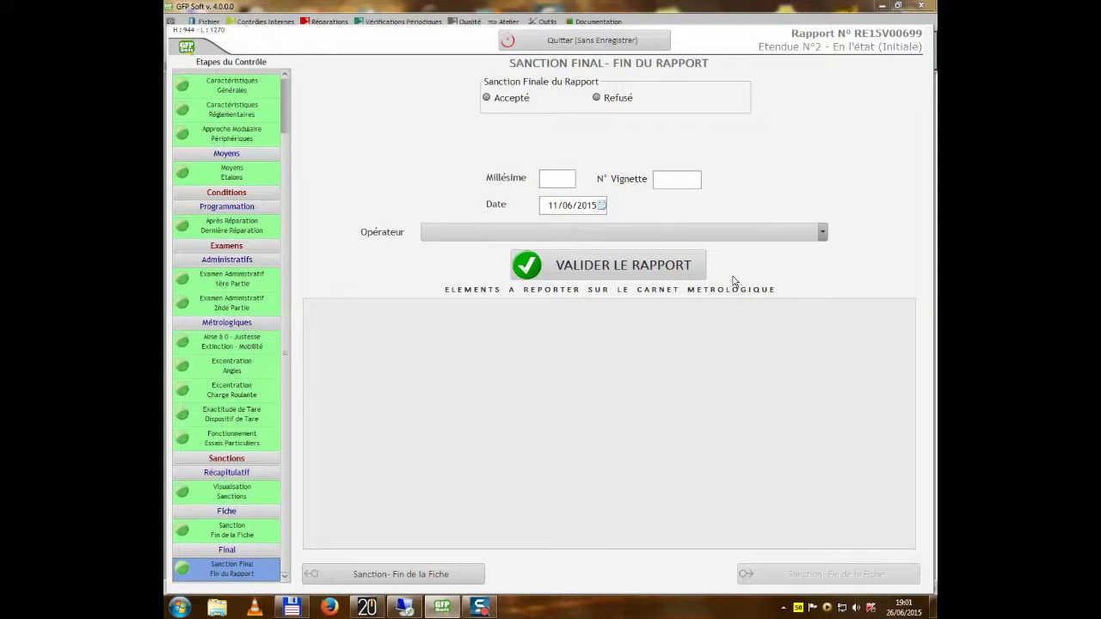
Set the report's final sanction to Accepté with Millésime 2016 and vignette number 400772
{"action": "left_click", "coordinate": [493, 100]}
{"action": "left_click", "coordinate": [563, 184]}
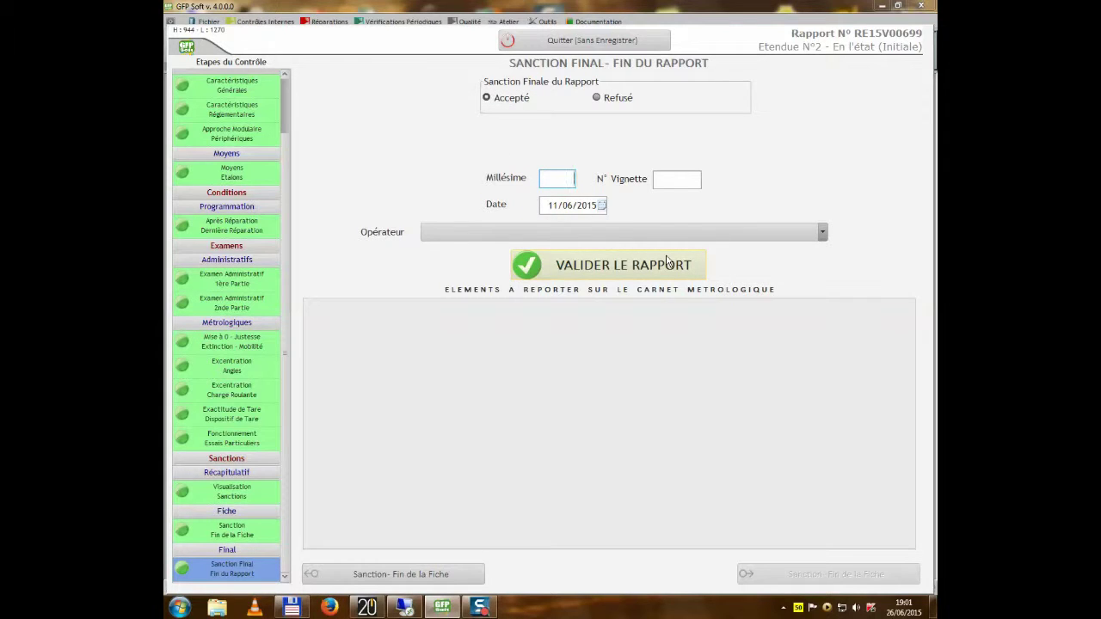
{"action": "type", "text": "2016"}
{"action": "key", "text": "Tab"}
{"action": "type", "text": "400772"}
Assign the operator to the report, enter the operator's password and validate the report
{"action": "left_click", "coordinate": [647, 233]}
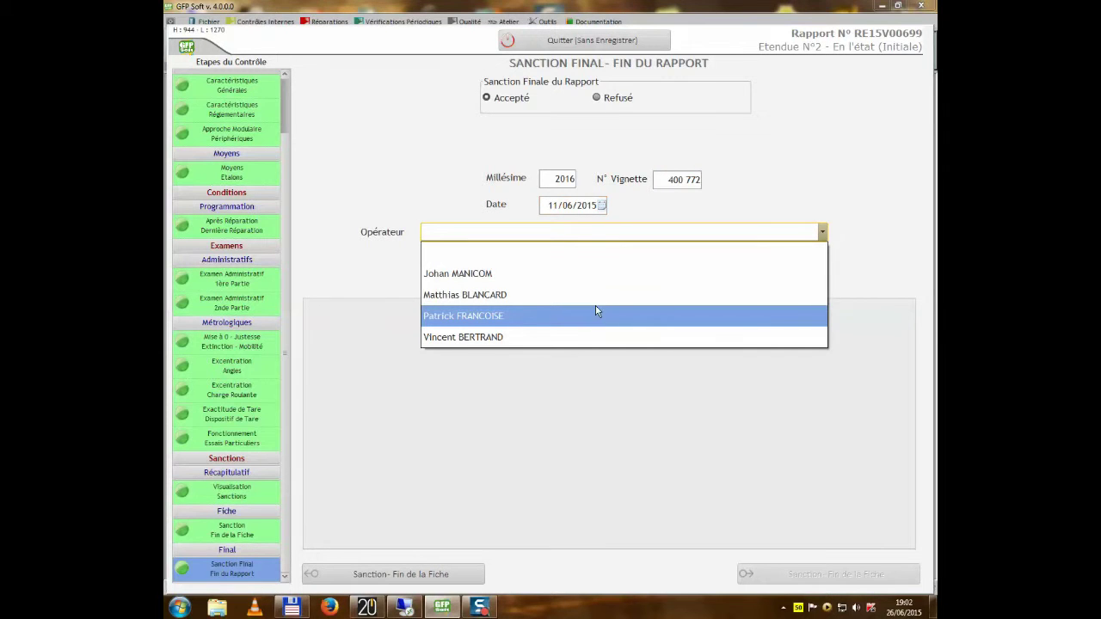
{"action": "left_click", "coordinate": [596, 294]}
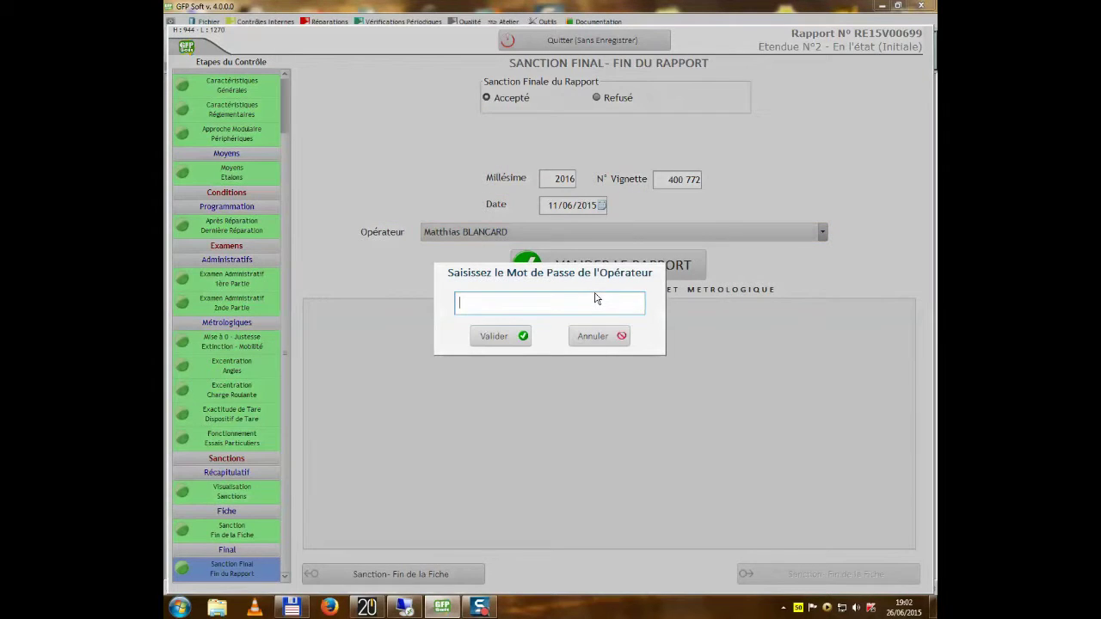
{"action": "type", "text": "****"}
{"action": "key", "text": "Return"}
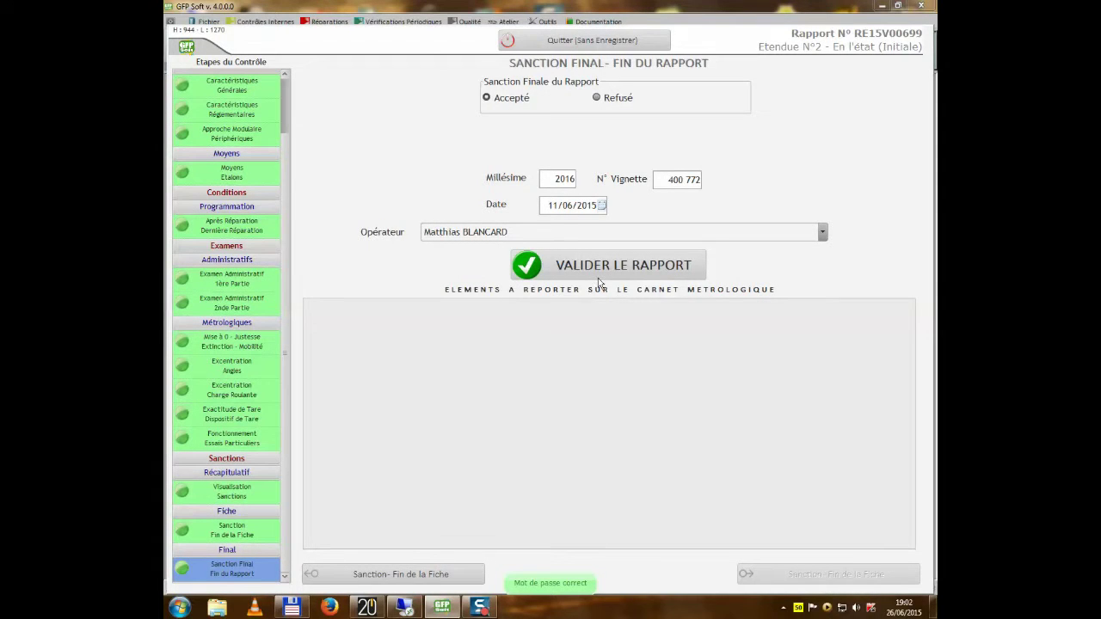
{"action": "left_click", "coordinate": [599, 267]}
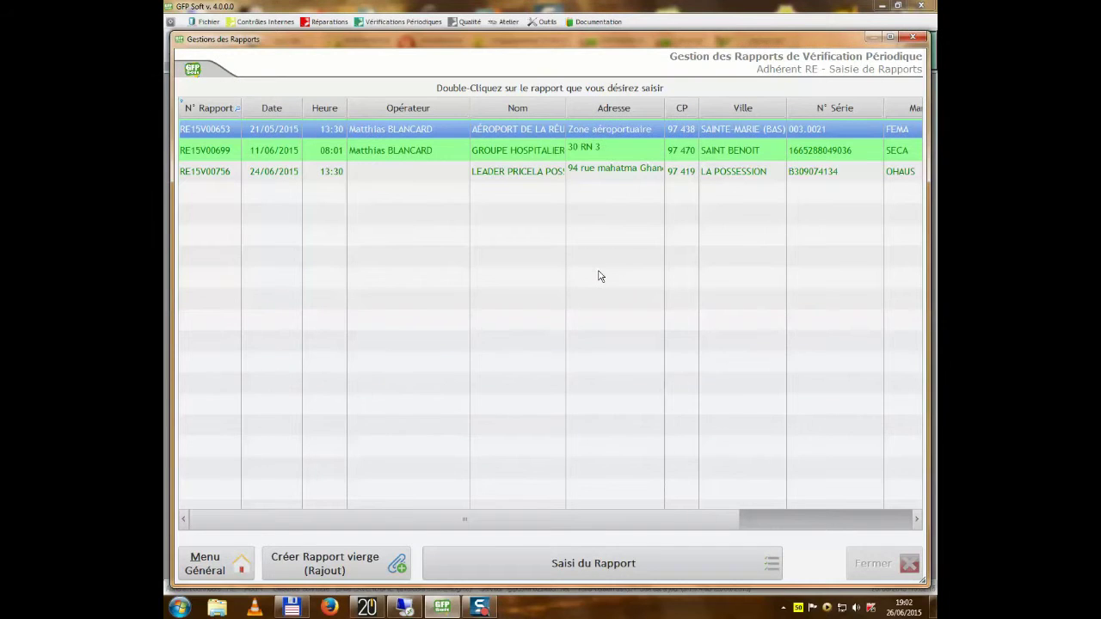
{"action": "left_click", "coordinate": [535, 155]}
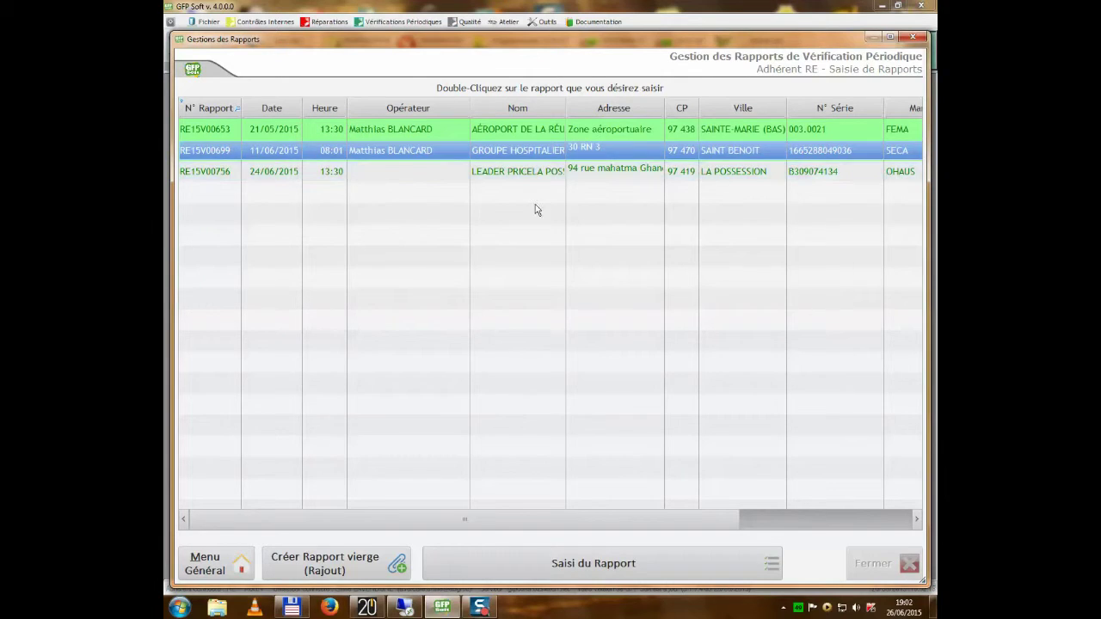